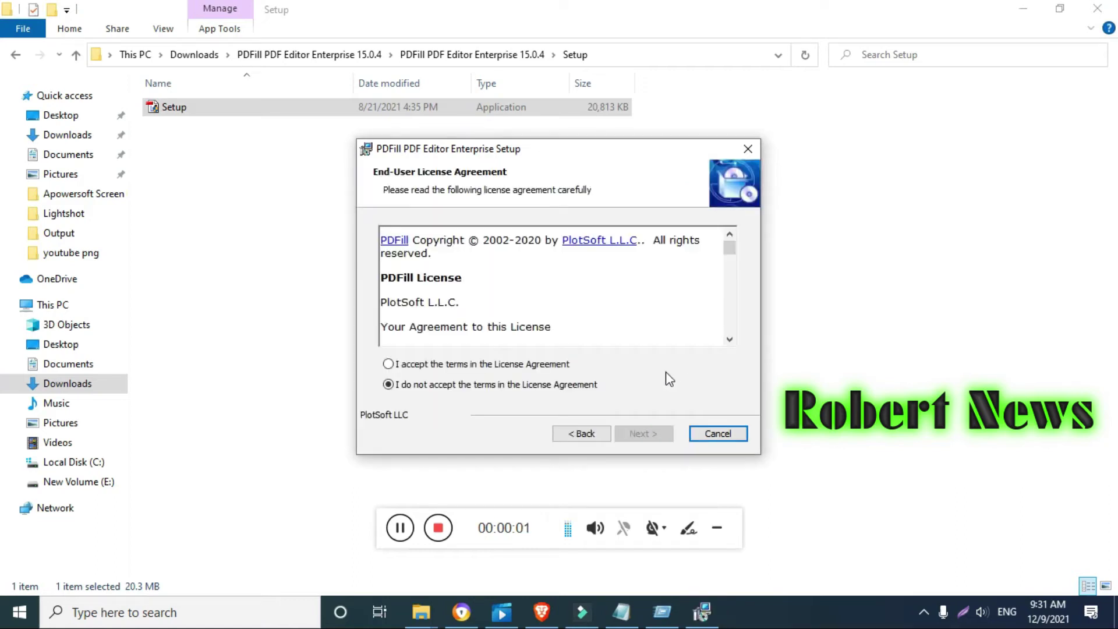
- Accept the PDFill license and leave the free PDF and Image Writer product selection unchanged
click(524, 366)
click(640, 433)
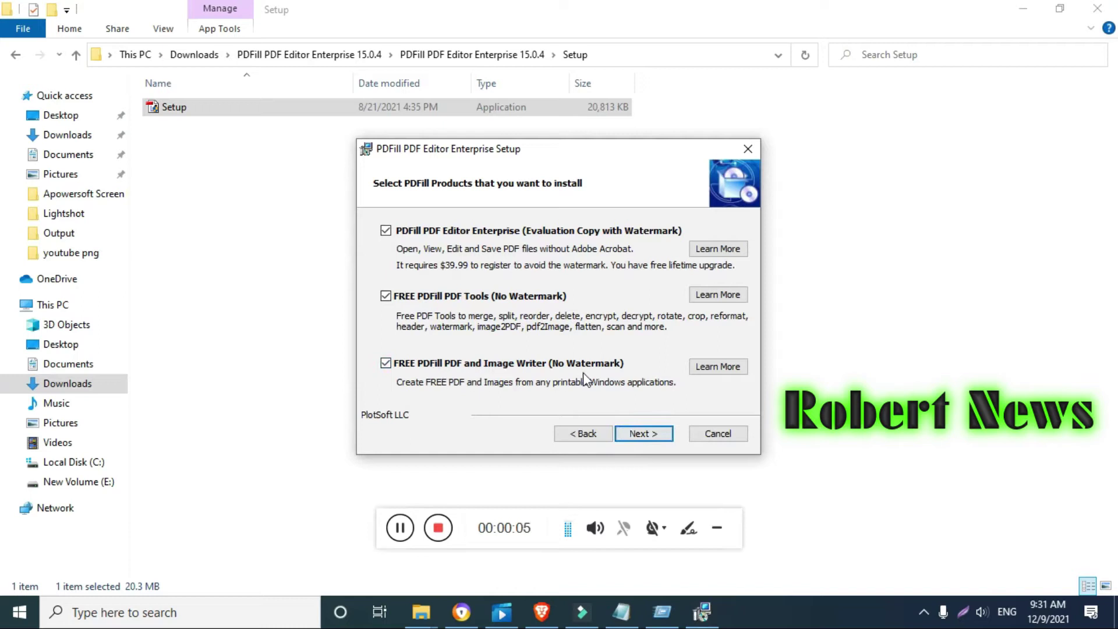
click(505, 364)
click(506, 363)
click(505, 364)
click(505, 363)
- Confirm the product selection and installation folder options, and start installing
click(660, 441)
click(645, 434)
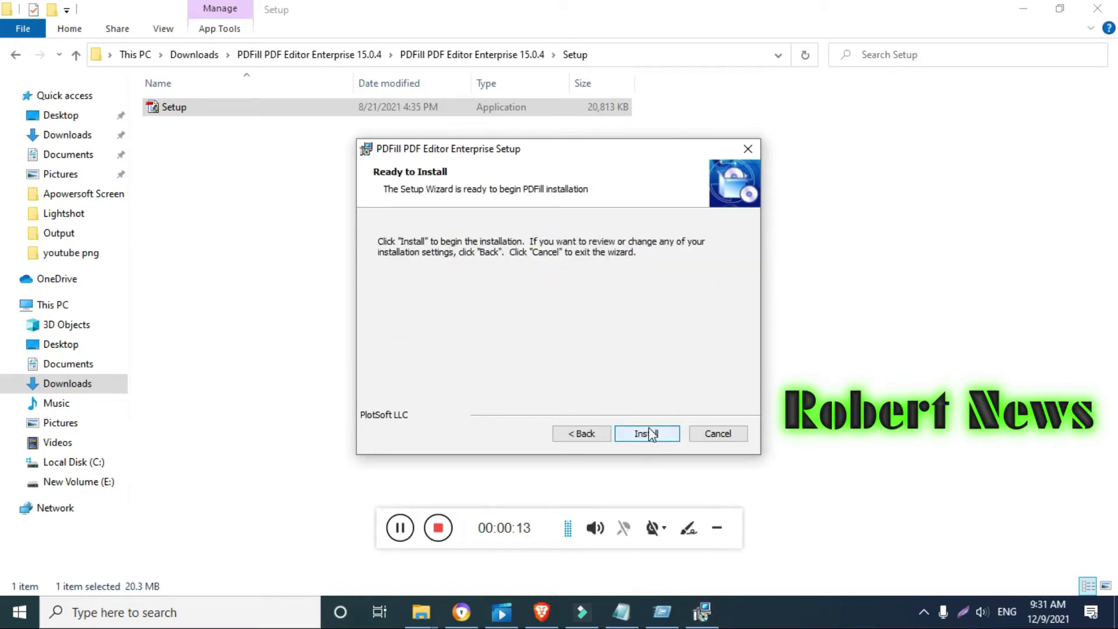
click(645, 433)
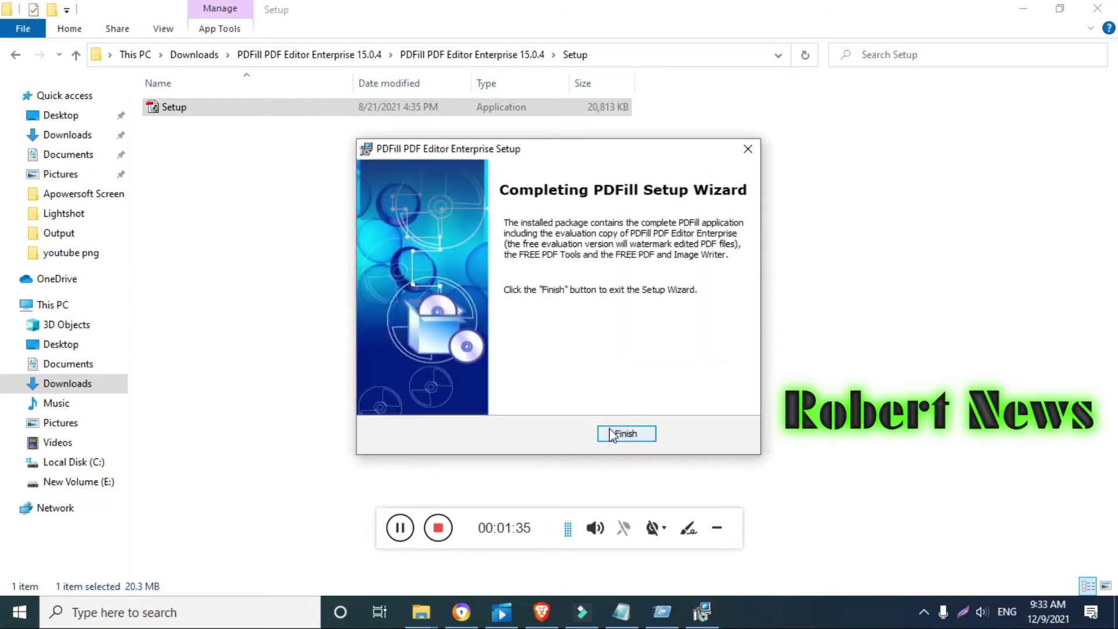
- Finish setup, start a new project from a PDF, and discard the current project without saving
click(612, 434)
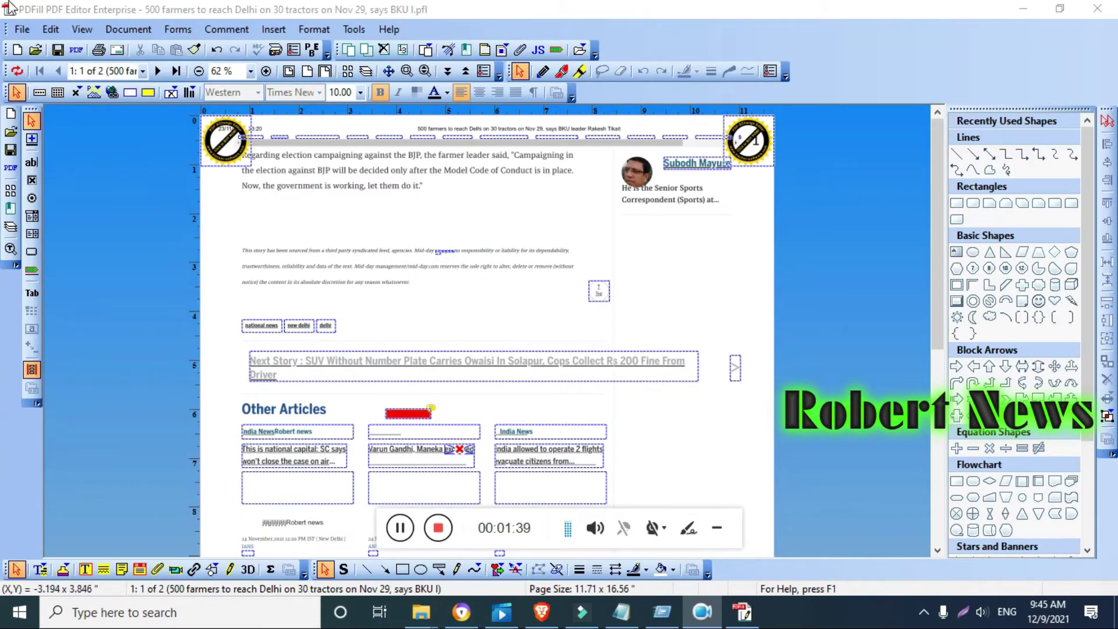
click(23, 30)
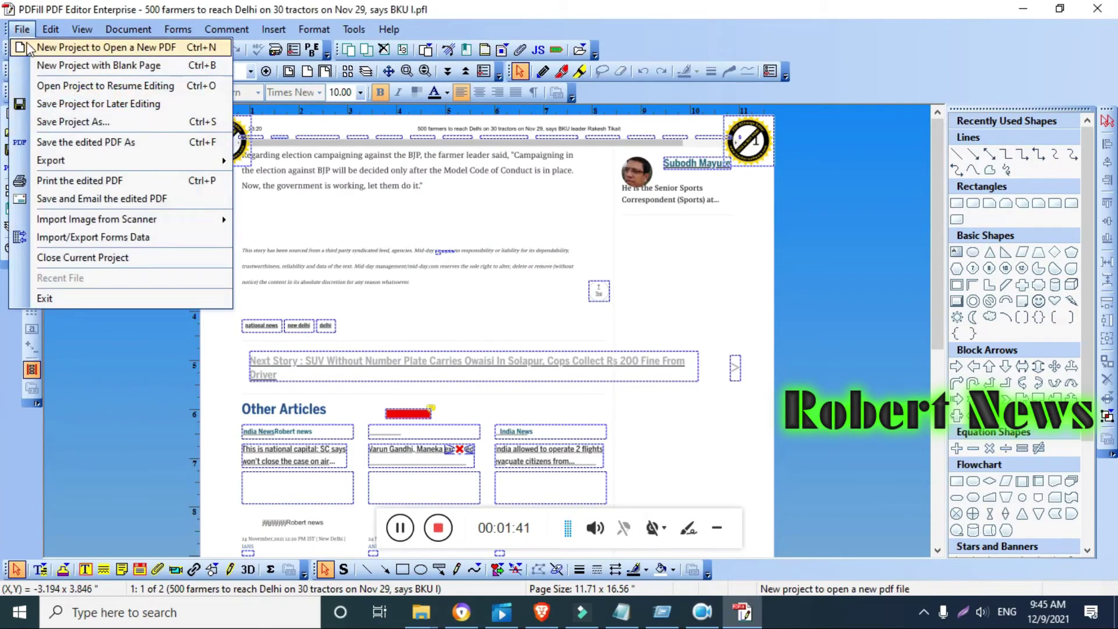
click(35, 51)
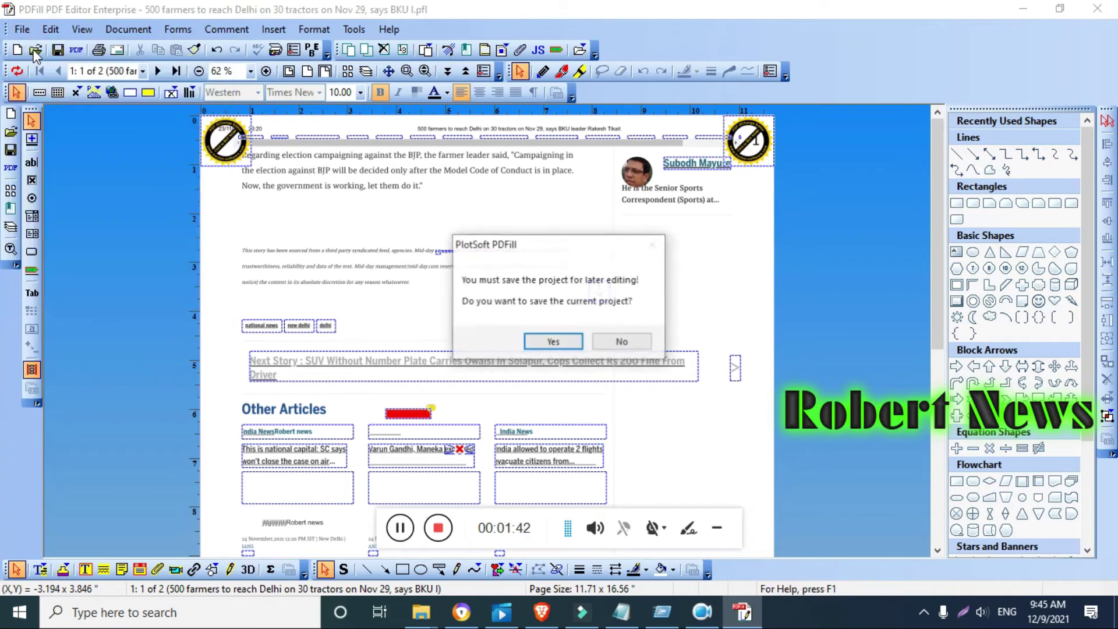
click(601, 344)
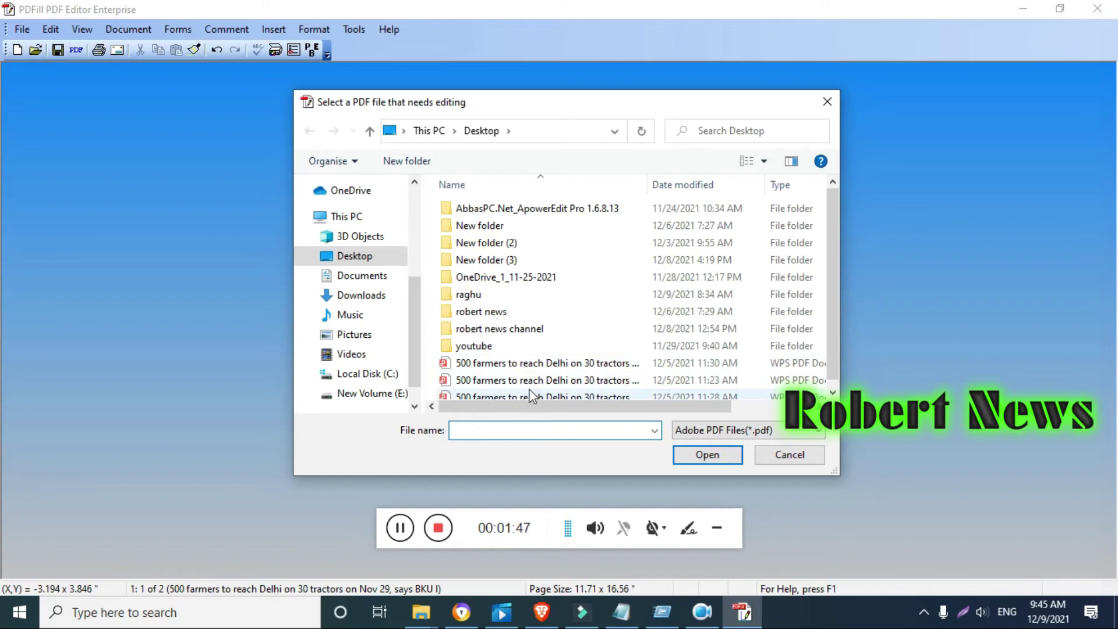
- Open the second '500 farmers to reach Delhi' PDF from the Desktop and dismiss the form-field notice
click(529, 385)
double_click(529, 384)
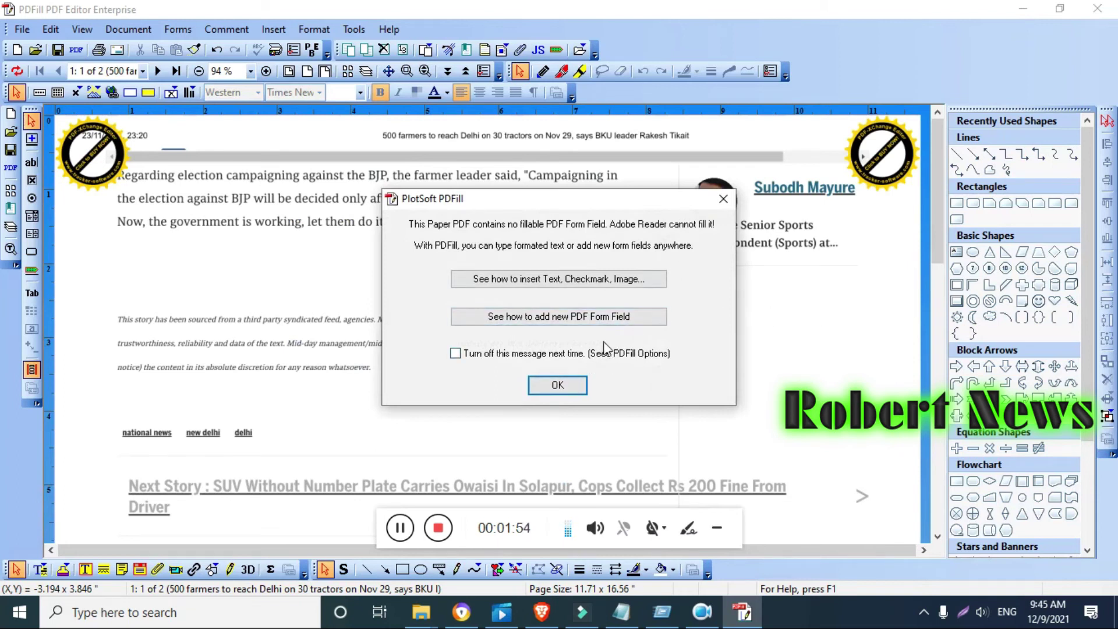
click(723, 199)
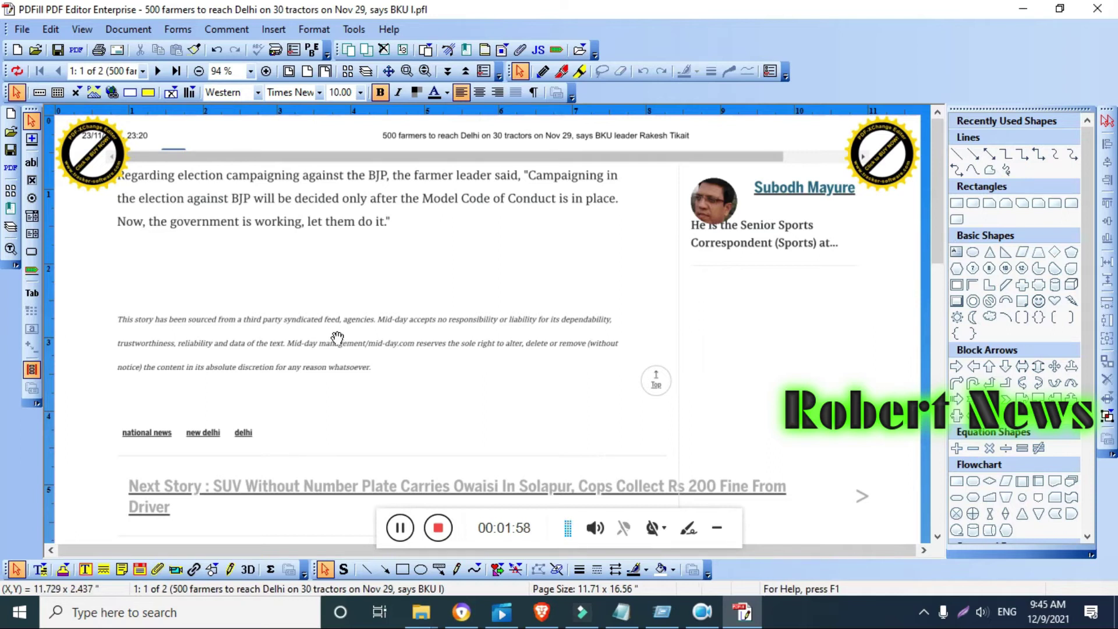
- Show the About PDFill PDF Editor Enterprise box reporting version 15.0 (Build 4)
click(22, 29)
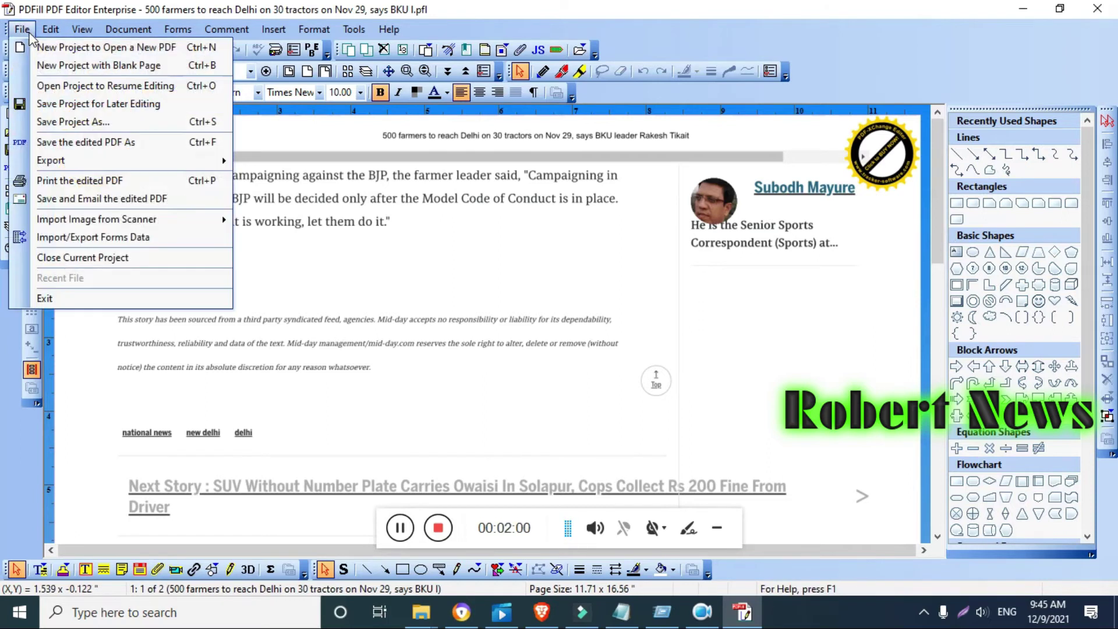
click(47, 30)
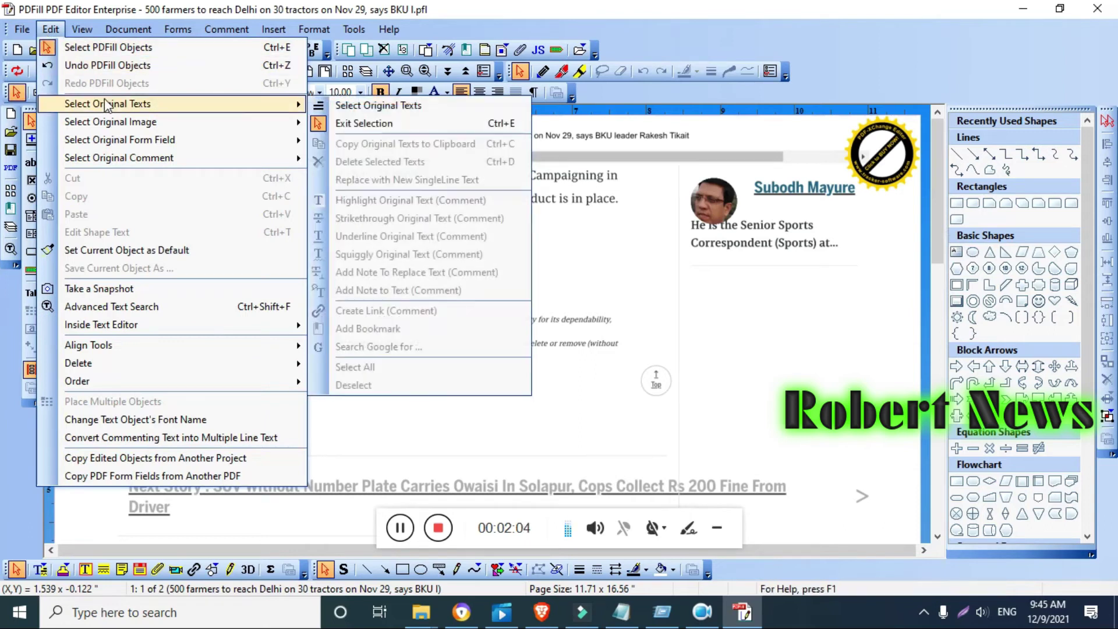
mouse_move(116, 163)
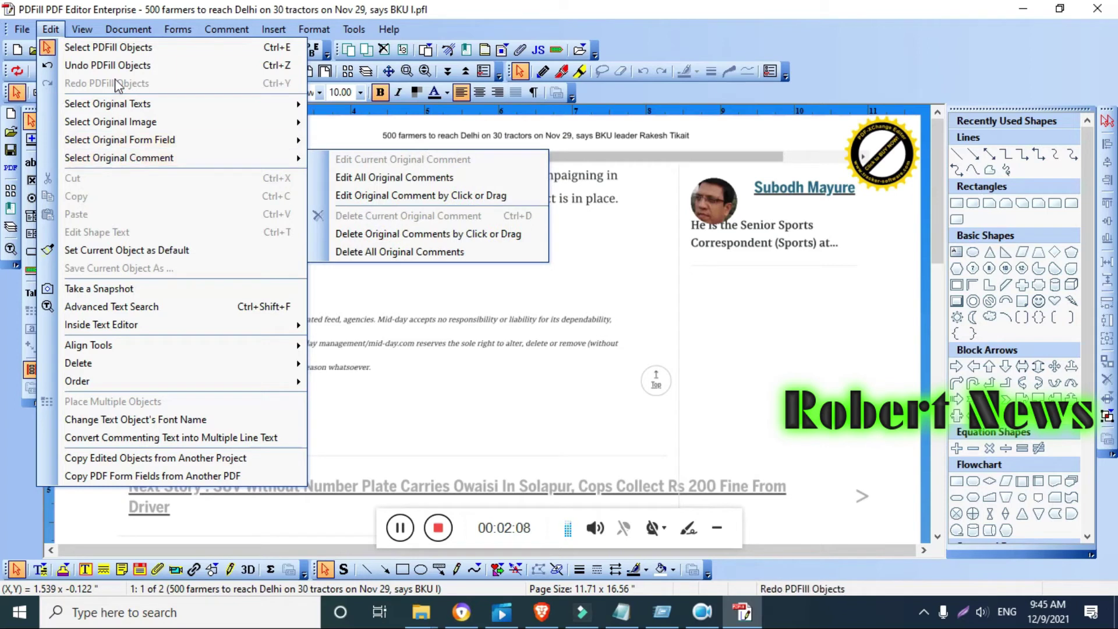
mouse_move(118, 34)
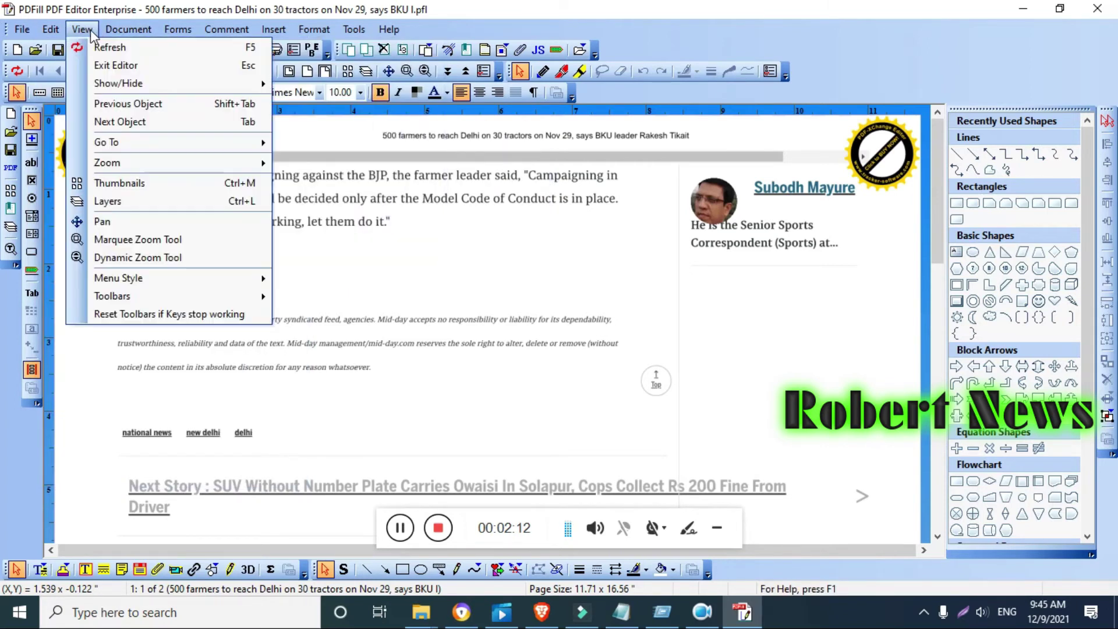
mouse_move(177, 35)
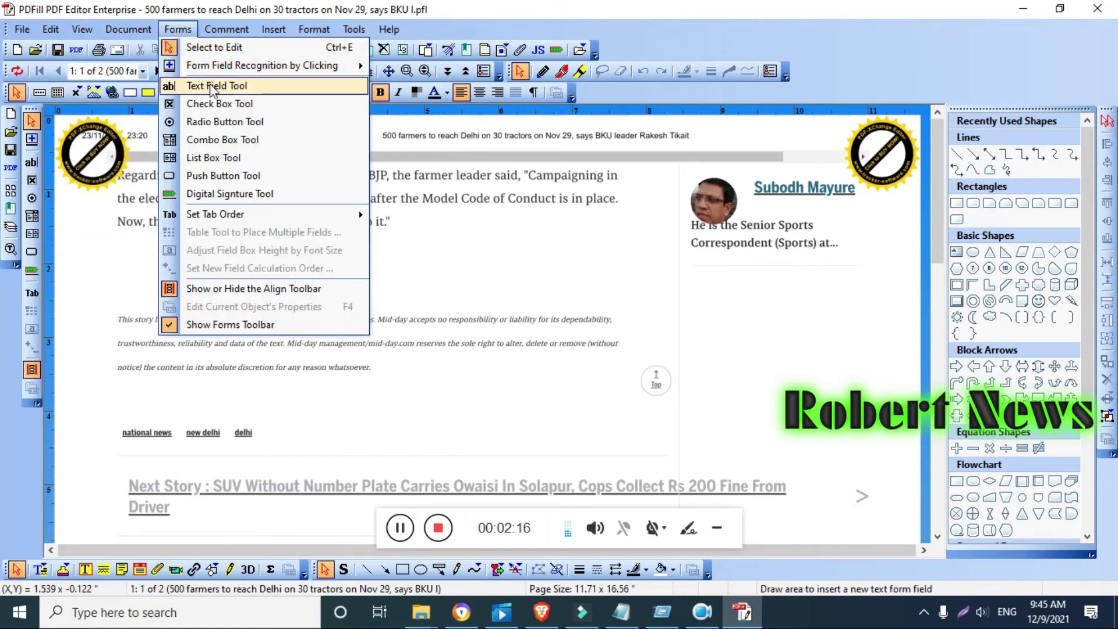
mouse_move(230, 31)
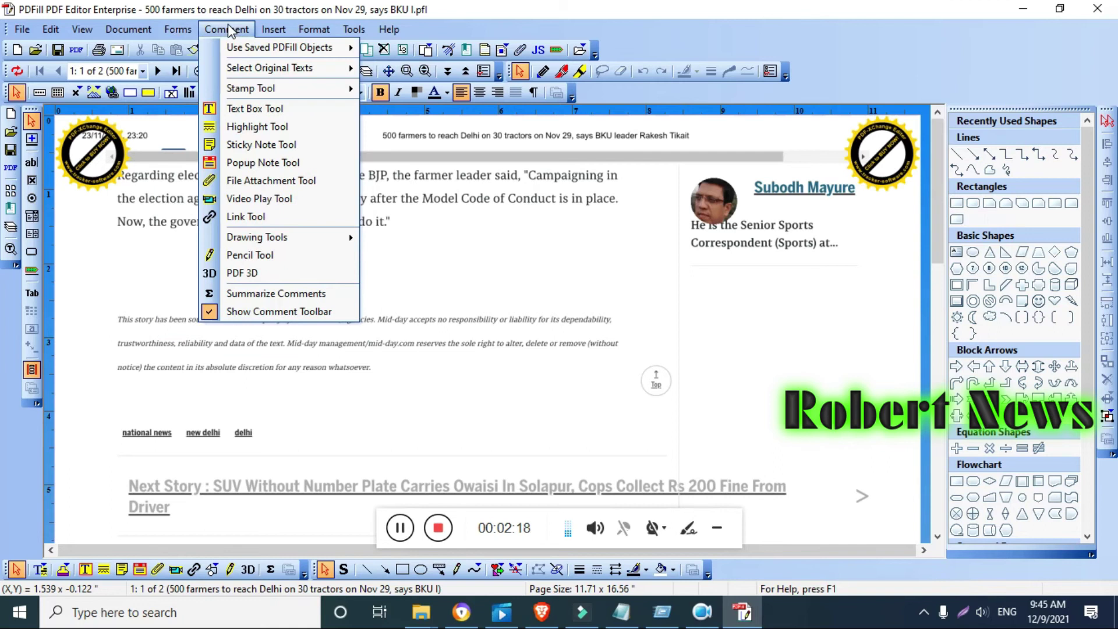
mouse_move(265, 36)
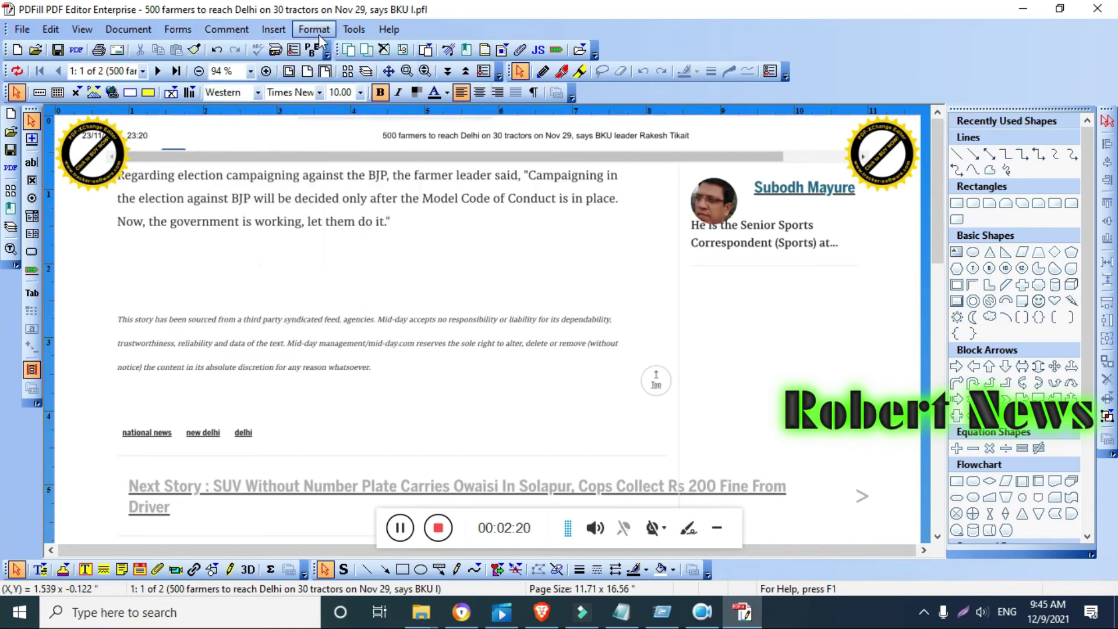
mouse_move(344, 34)
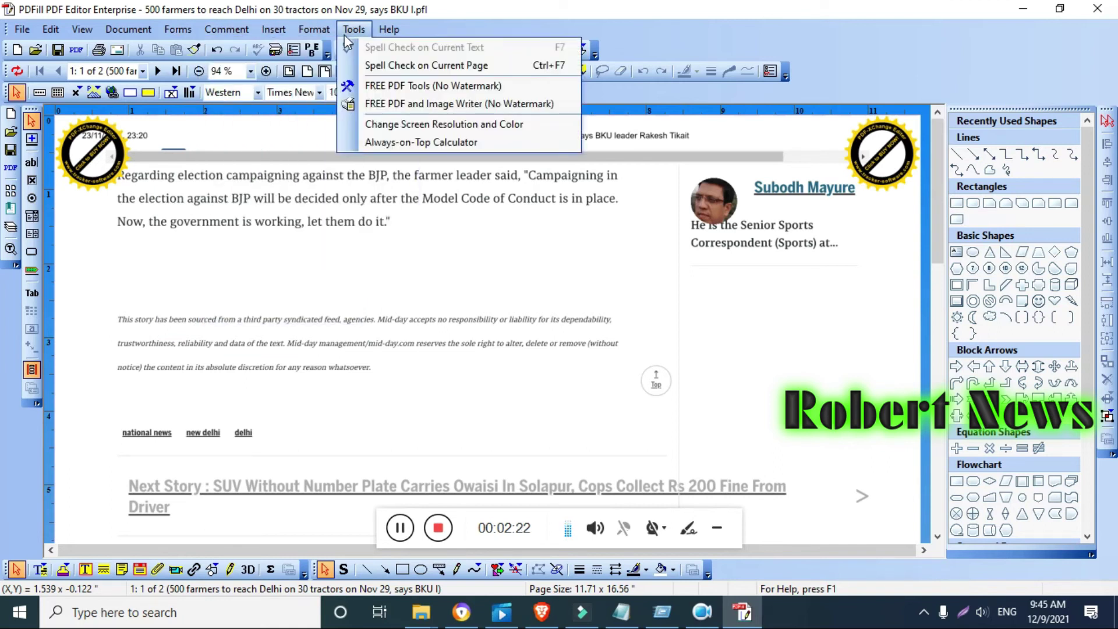
mouse_move(386, 33)
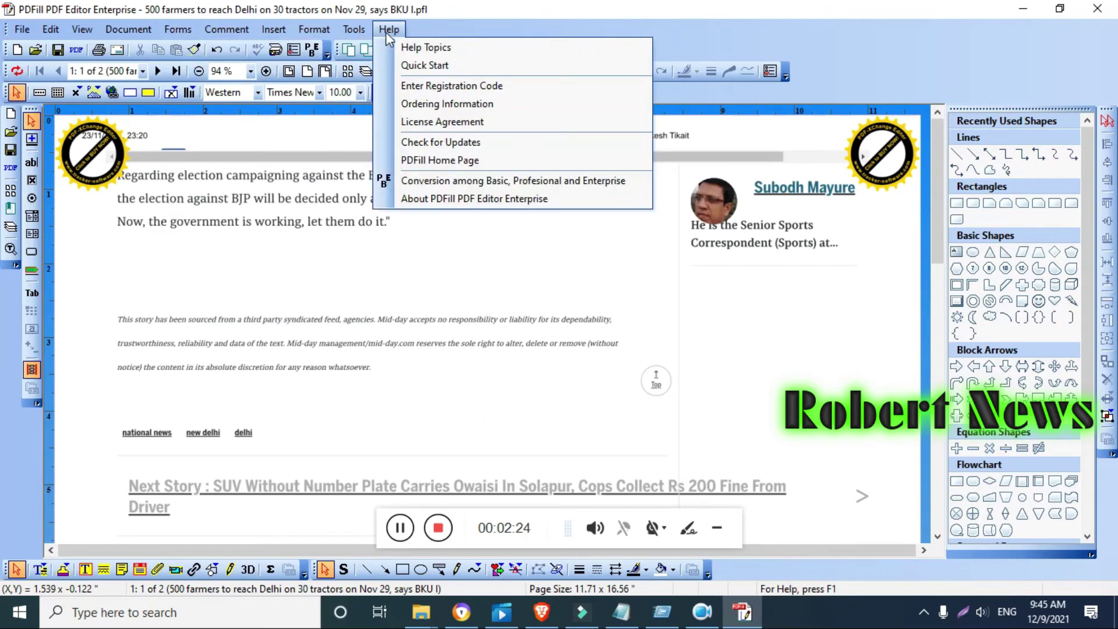
click(474, 200)
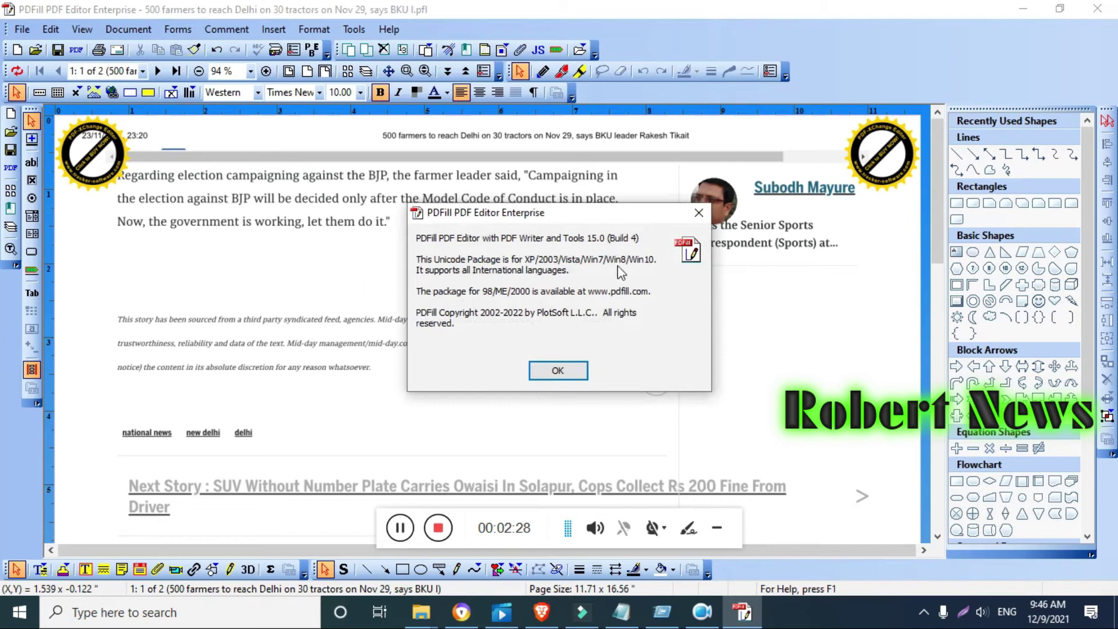
- Close the About box and draw a blue ellipse over the disclaimer text, leaving it deselected
click(572, 376)
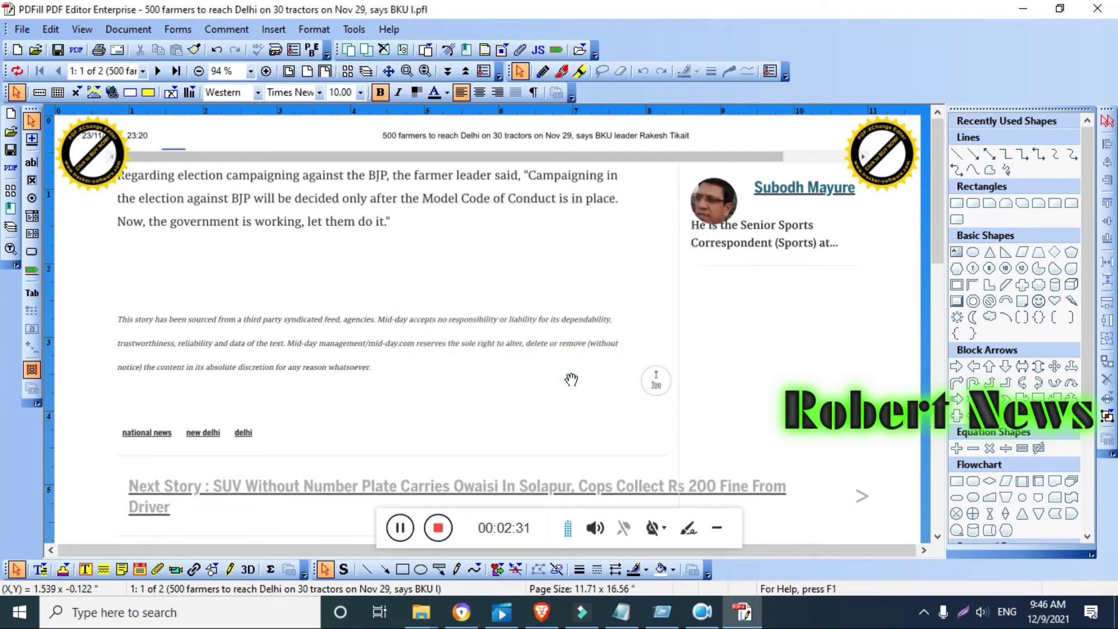
click(361, 31)
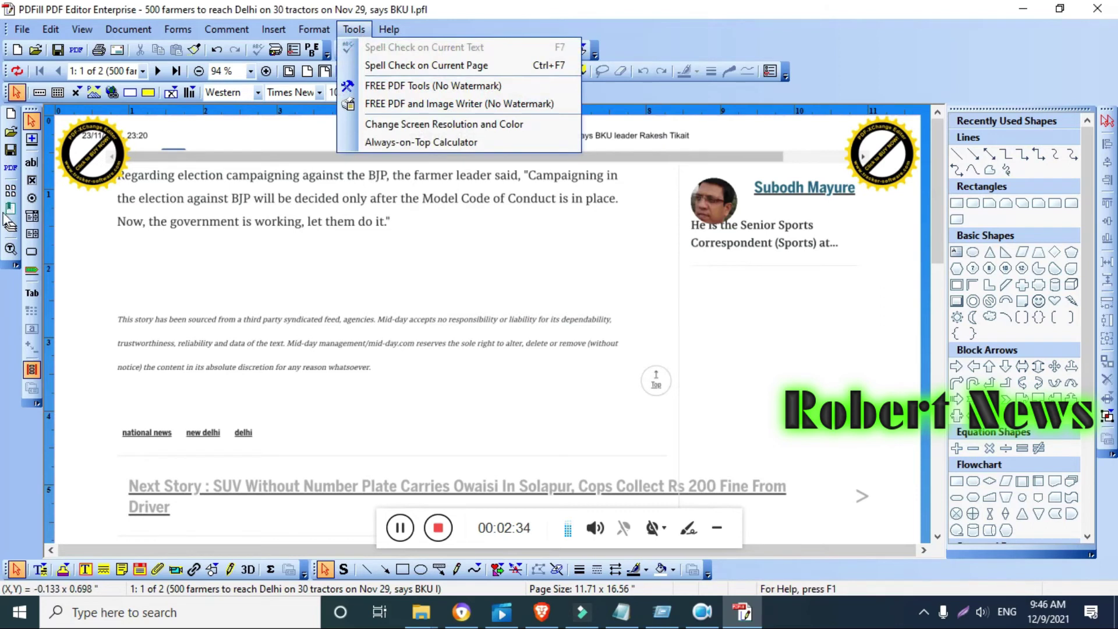
click(949, 250)
click(973, 251)
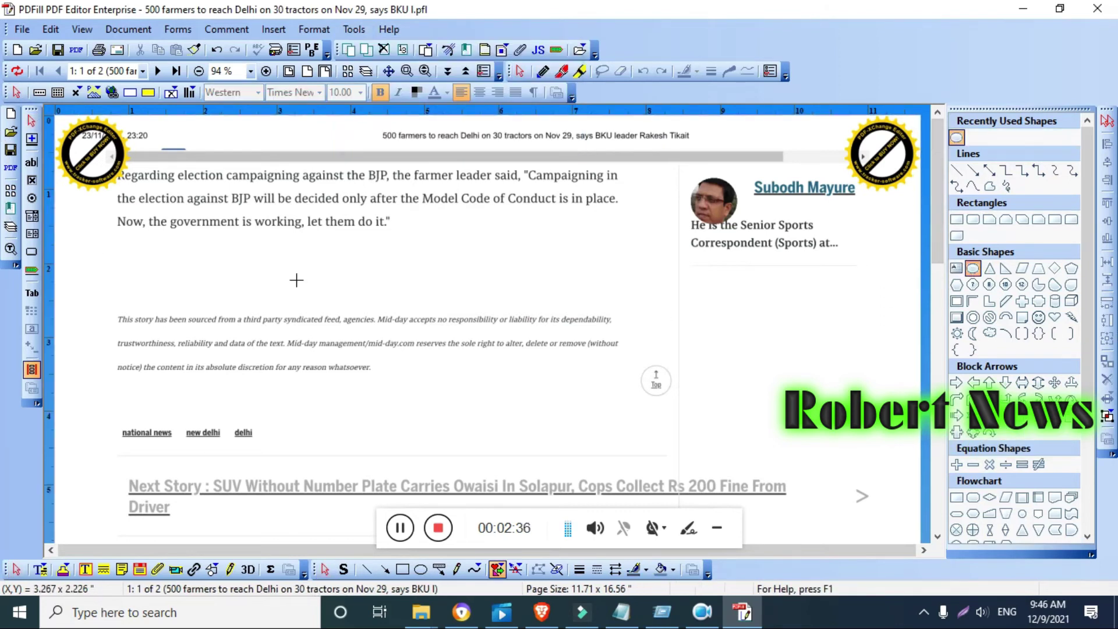
drag(316, 264, 434, 337)
click(519, 263)
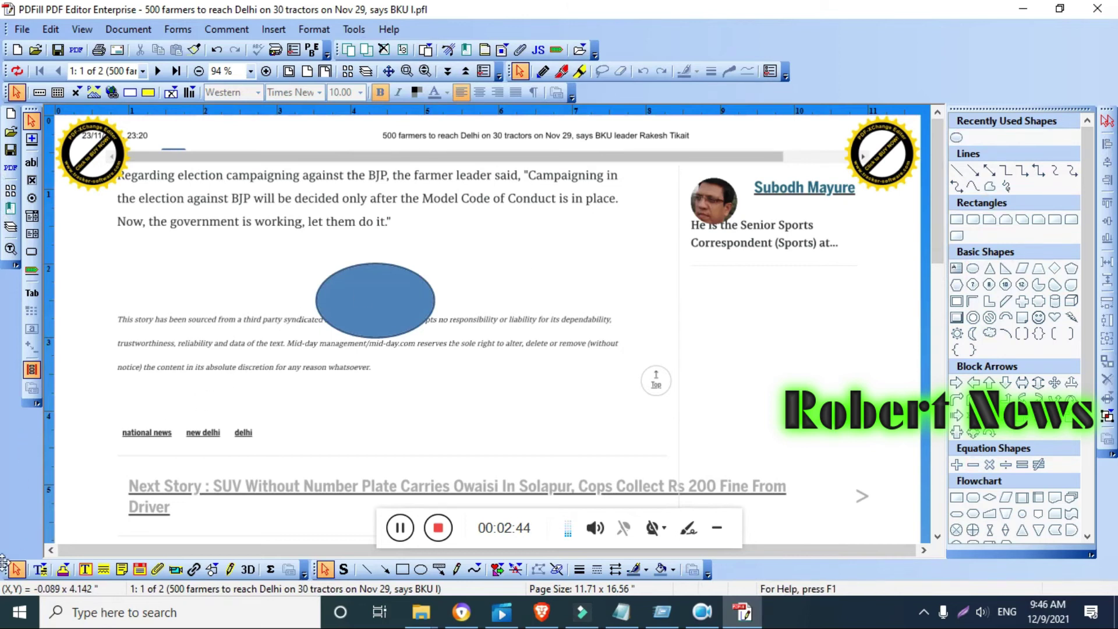
- Turn off the text-comment notice and draw a pencil scribble looping around the blue ellipse
click(85, 569)
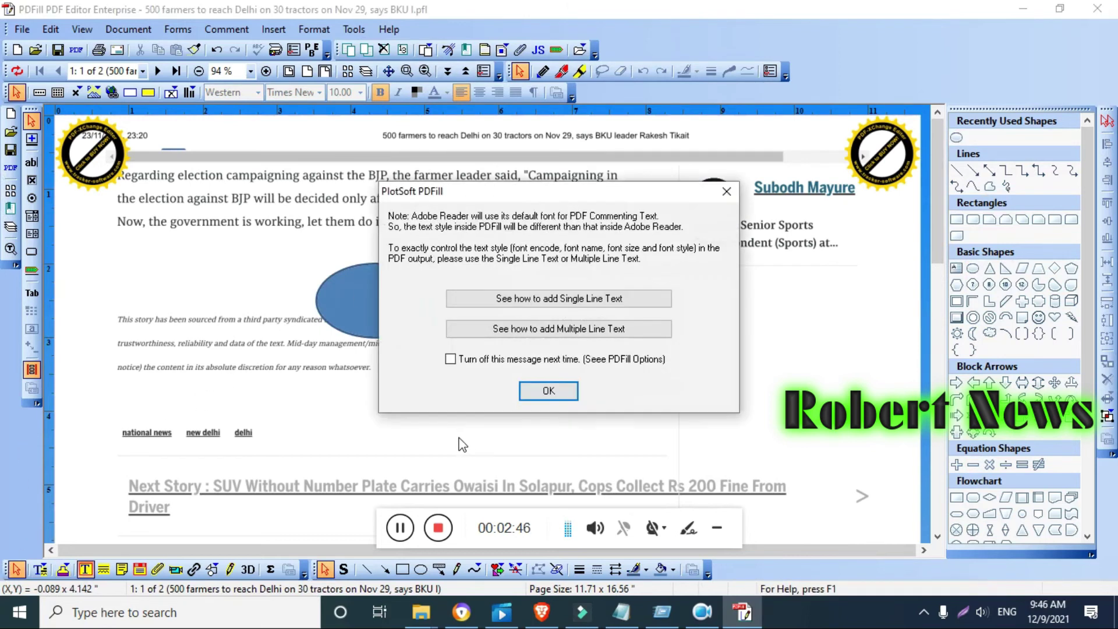
click(503, 359)
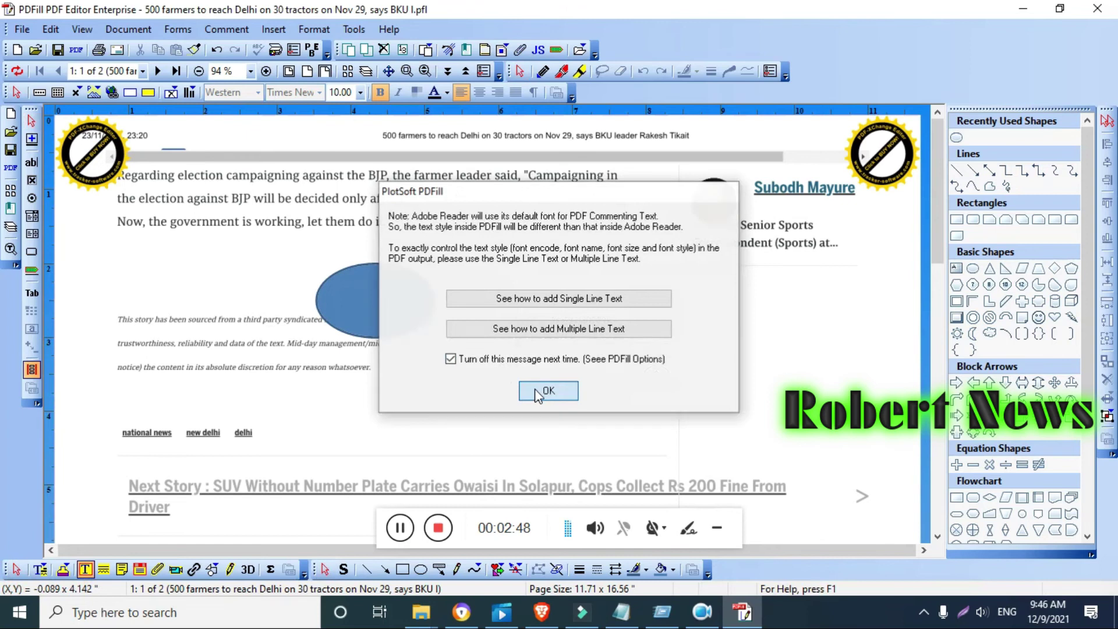
click(547, 391)
key(ctrl+v)
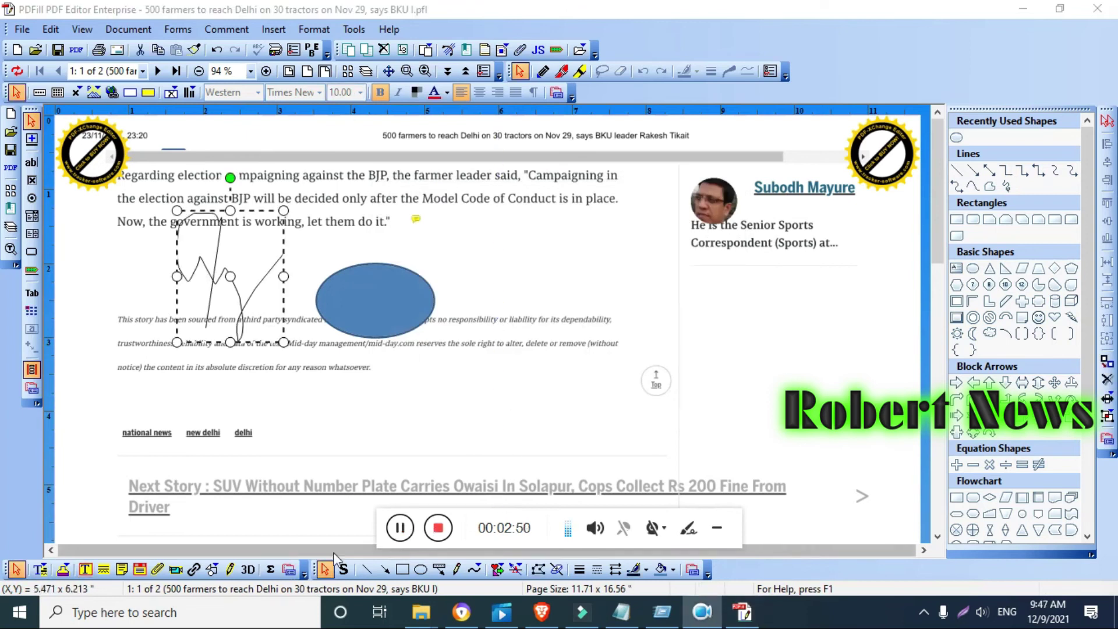
click(230, 569)
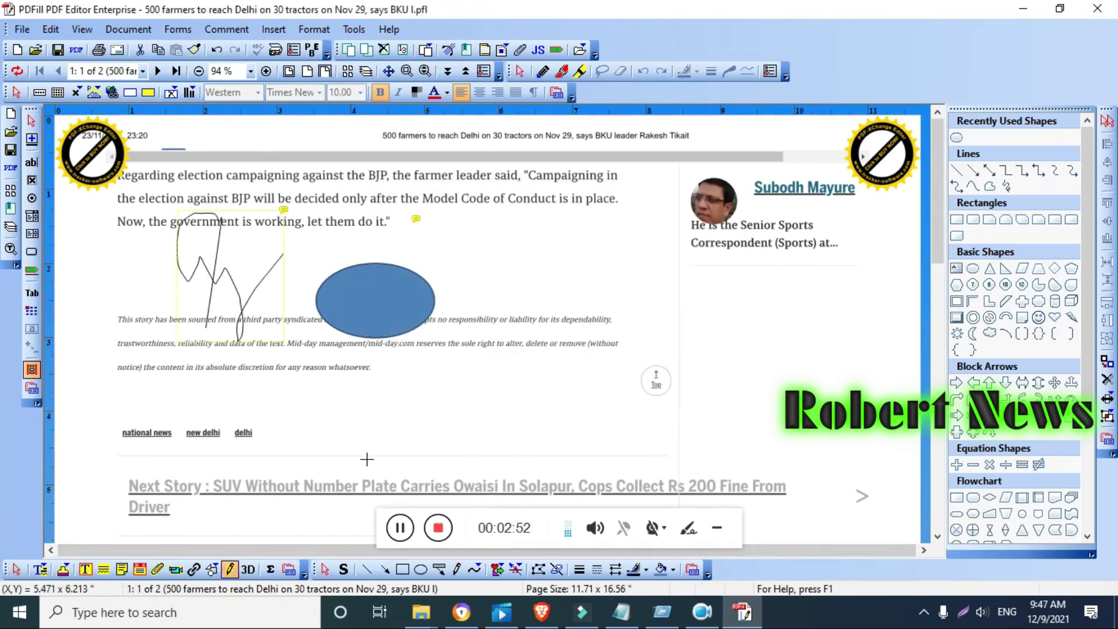
mouse_move(367, 459)
mouse_down()
mouse_move(384, 404)
mouse_move(512, 372)
mouse_up()
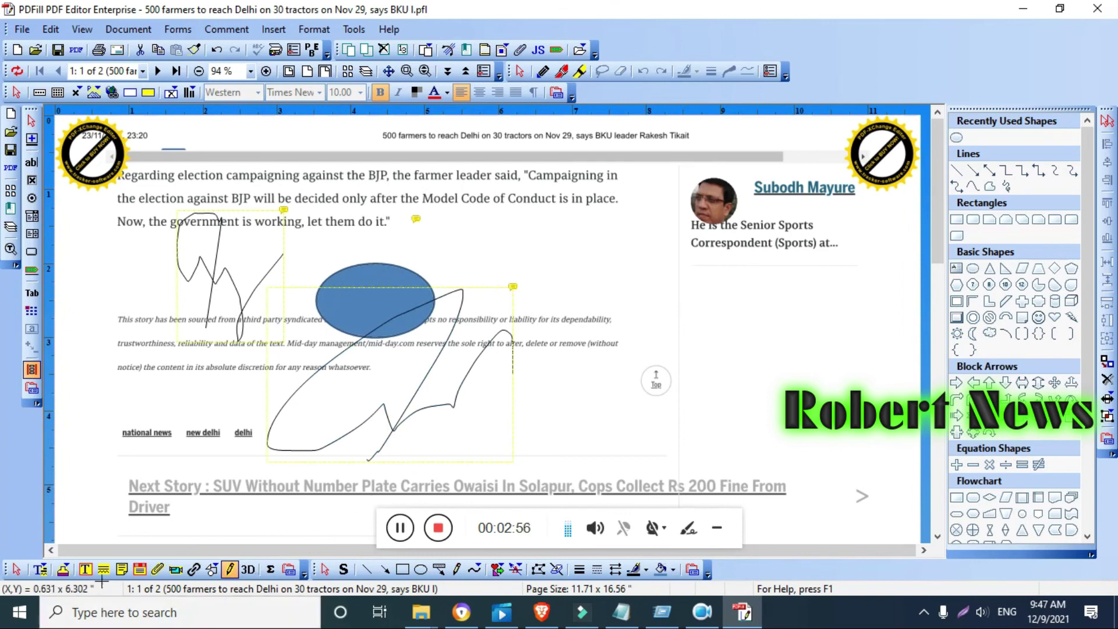
- Inspect the pencil stroke's comment properties and cycle through the text selection, stamp, text box and note tools
click(667, 573)
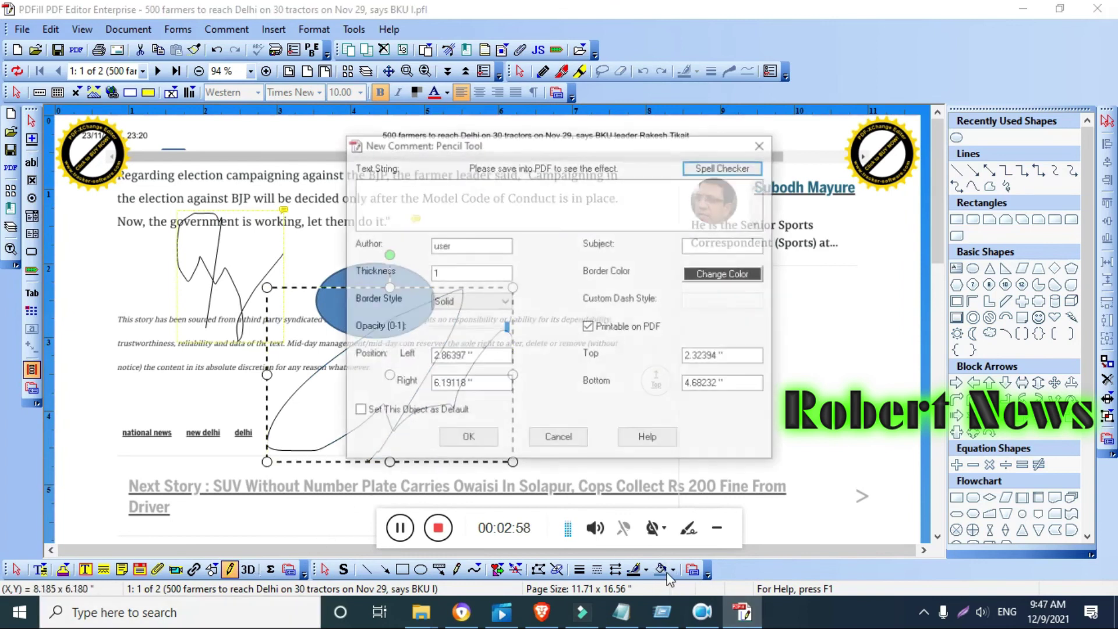
click(758, 146)
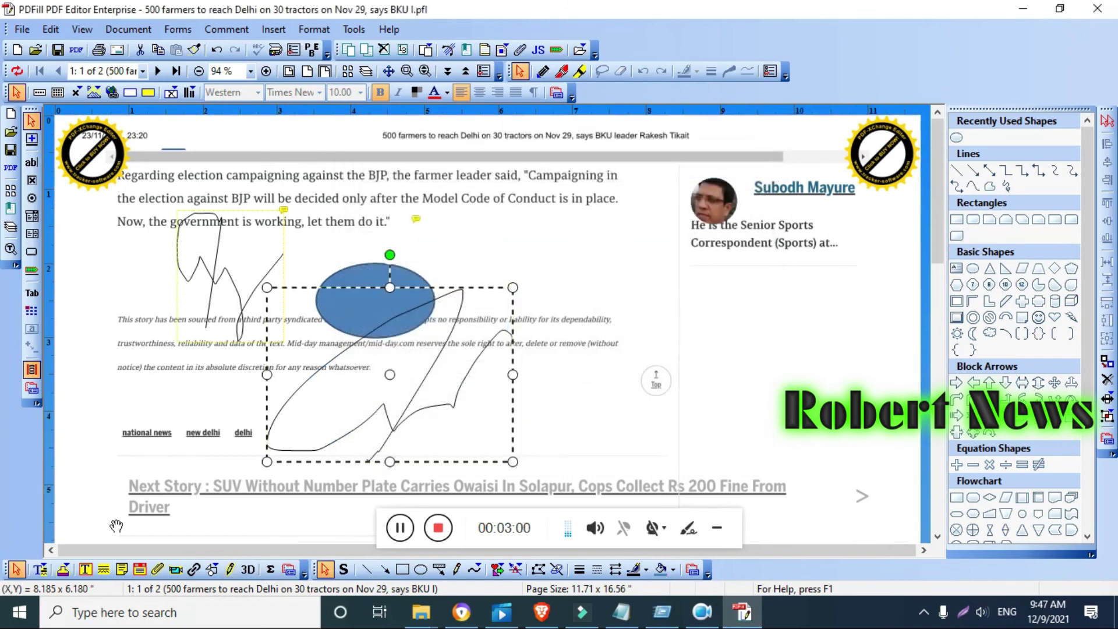
click(39, 570)
click(63, 576)
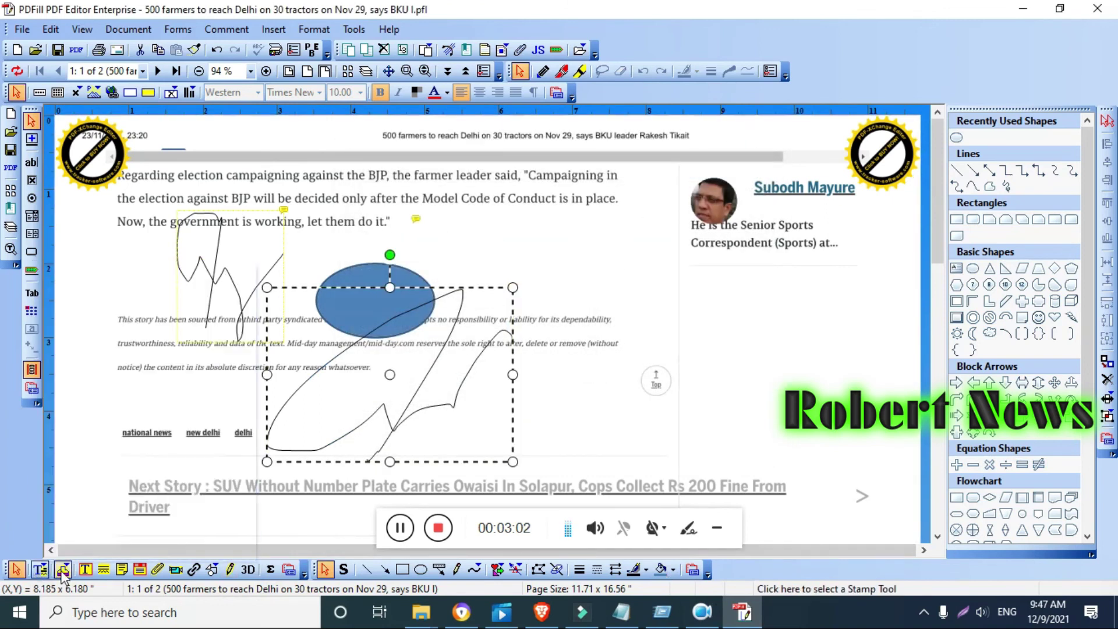
click(62, 574)
click(88, 571)
click(88, 570)
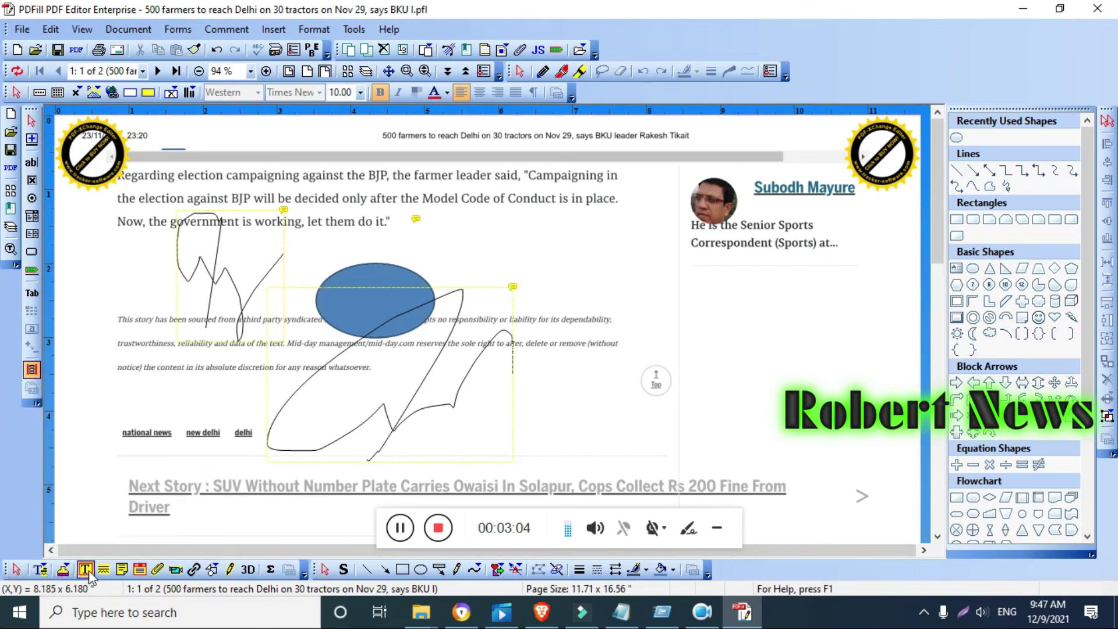
click(120, 572)
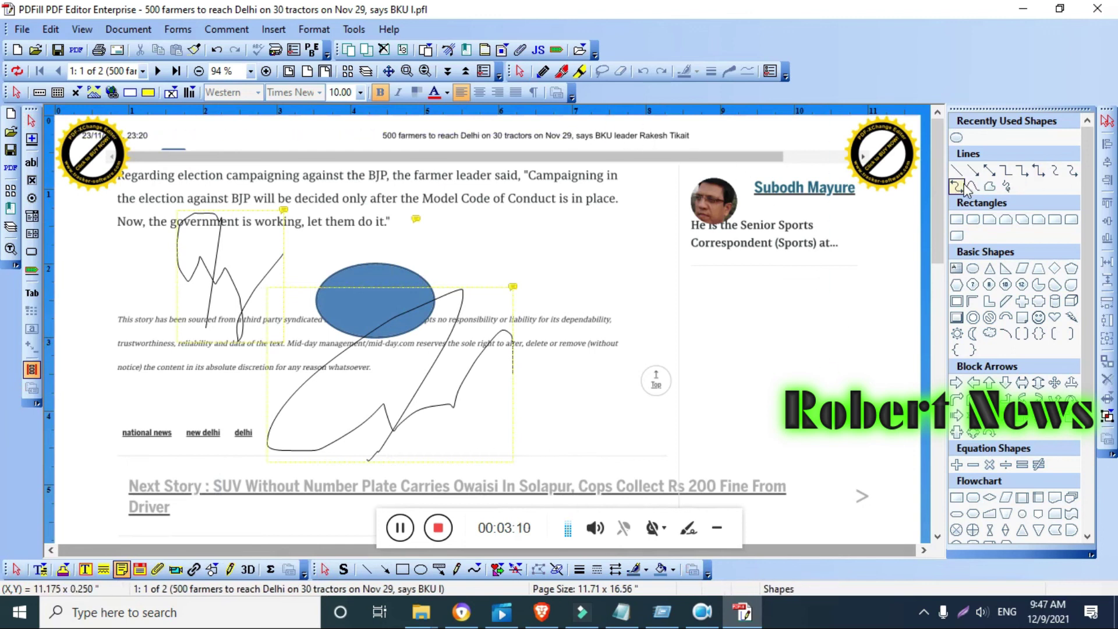
- Scroll down to the other-articles listing and mid-day footer, cancelling the attempted sticky note
drag(936, 187, 992, 373)
scroll(1063, 362, down, 5)
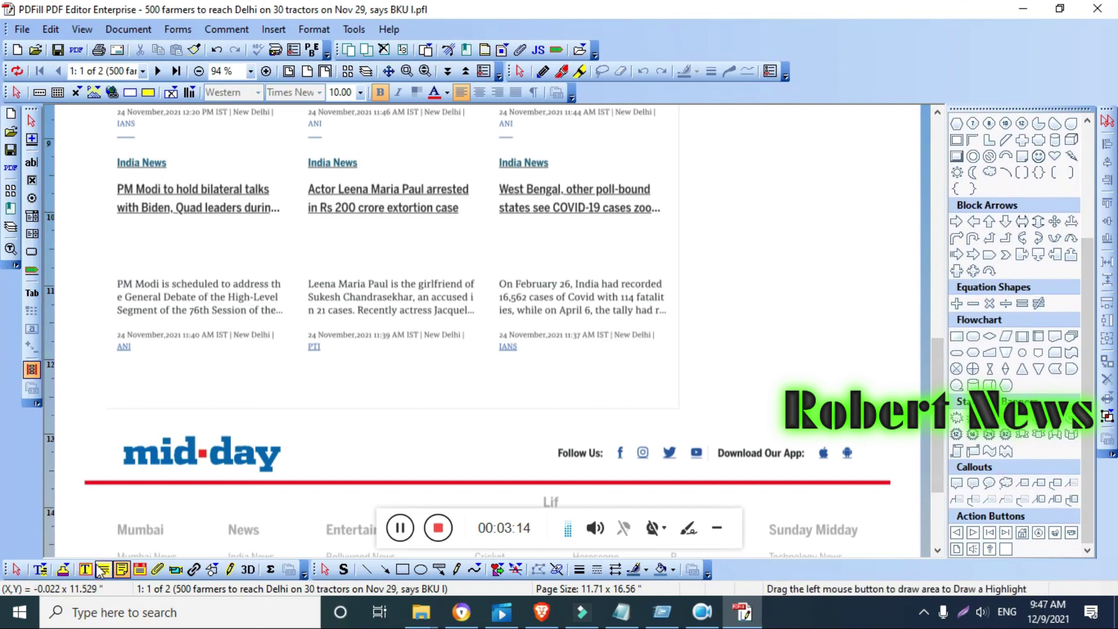
click(389, 29)
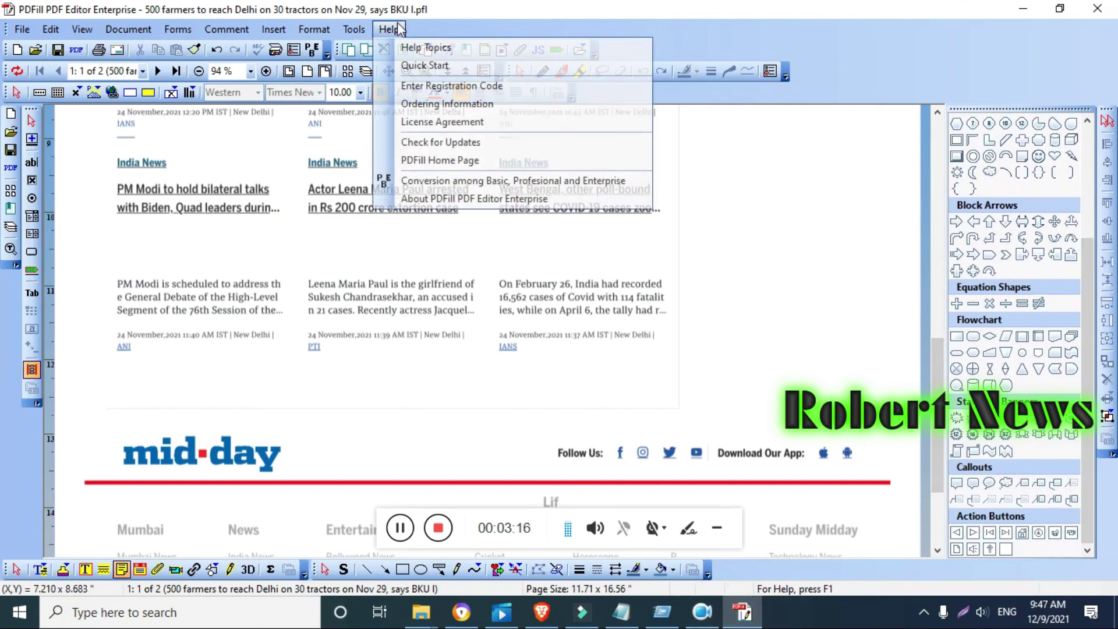
click(295, 136)
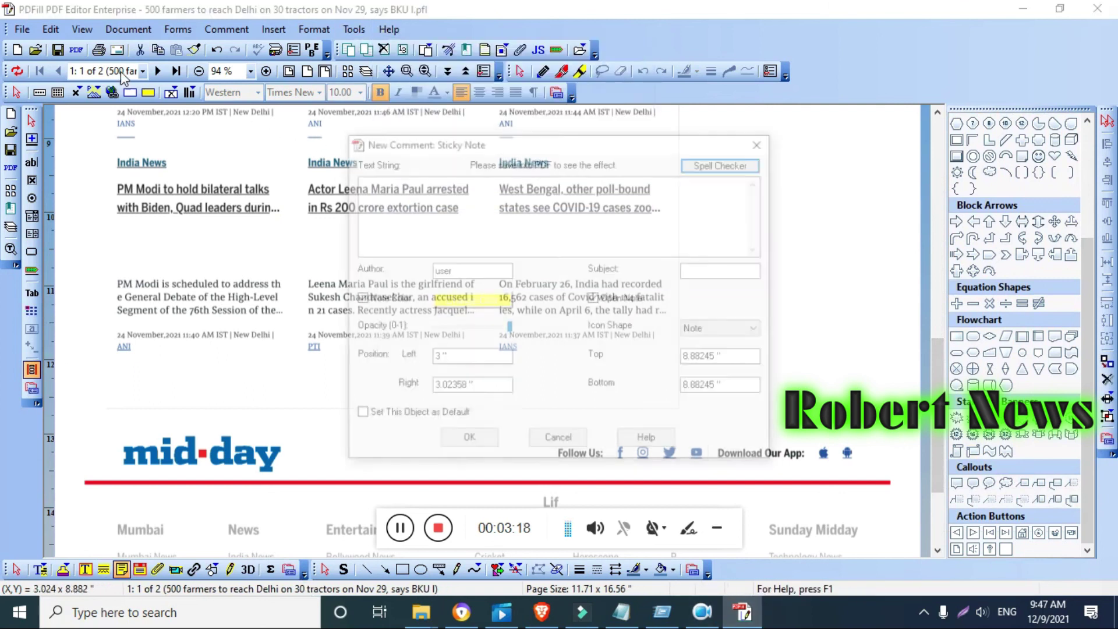
click(762, 142)
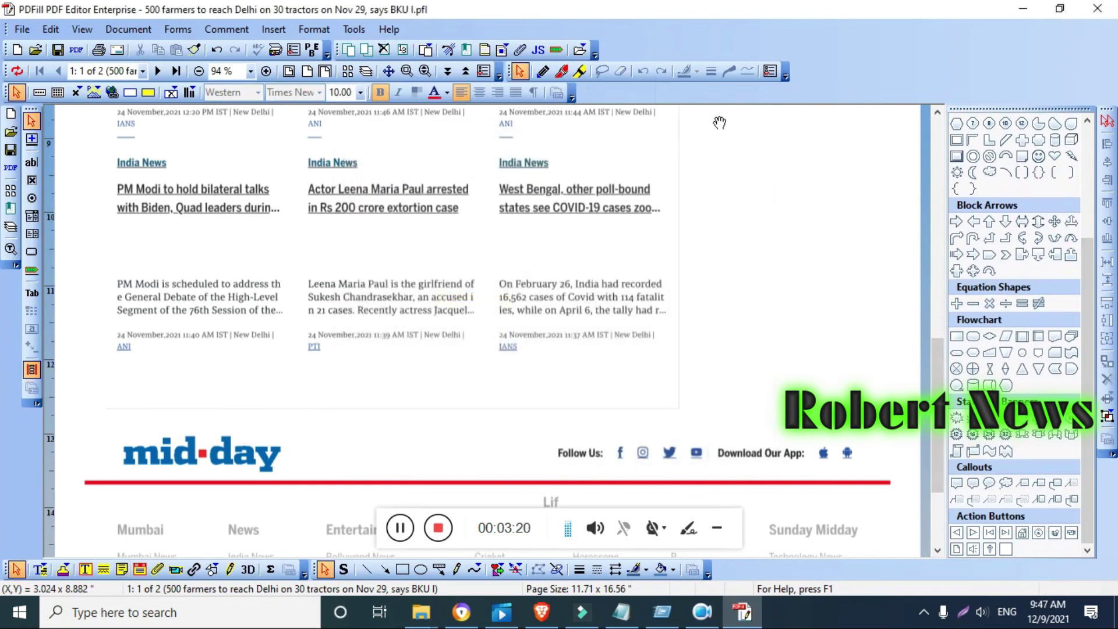